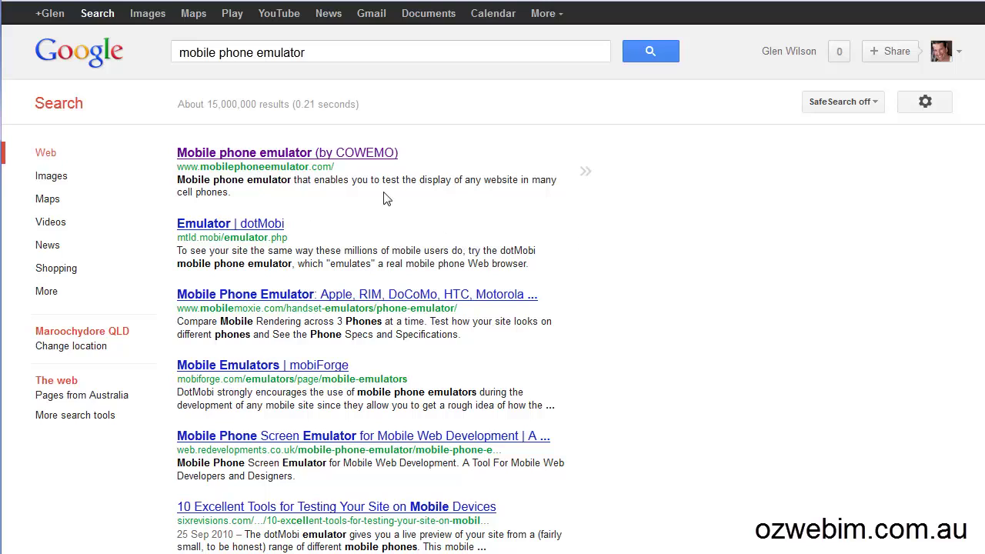
# Step: Open the COWEMO Mobile phone emulator site from the 'mobile phone emulator' search results
pyautogui.click(260, 156)
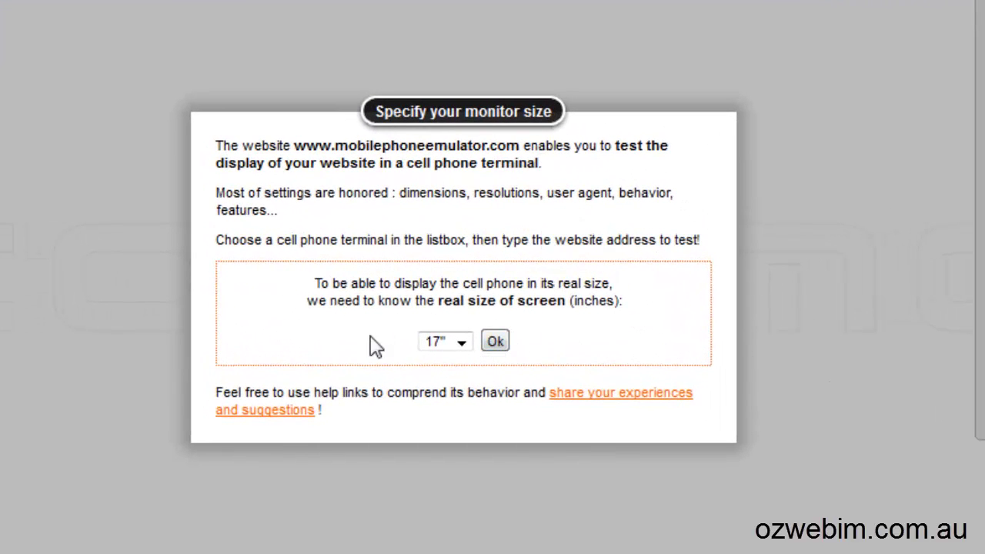
# Step: Accept the 17" monitor size, keep Apple Iphone 4, and enter ozwebim.com.au as the site address
pyautogui.click(497, 342)
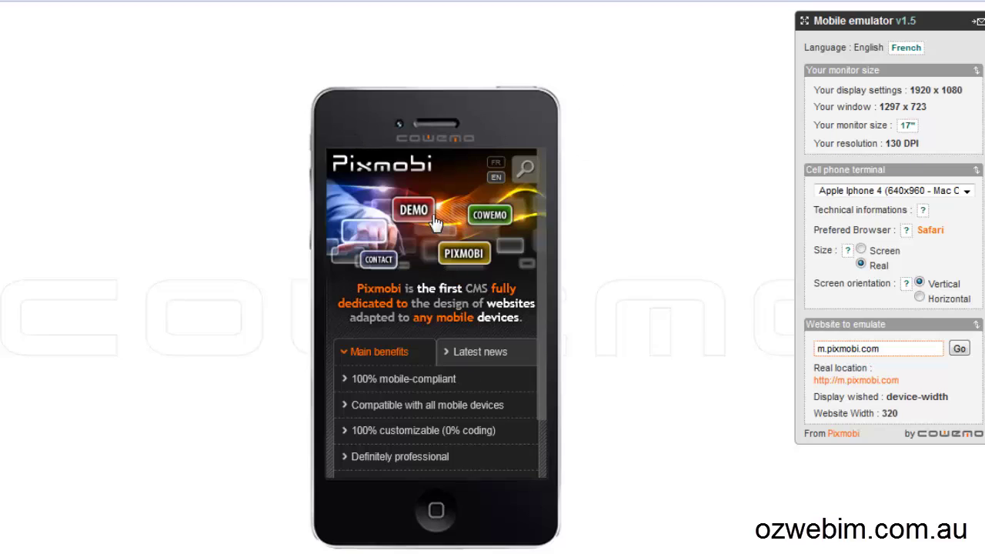
pyautogui.click(912, 191)
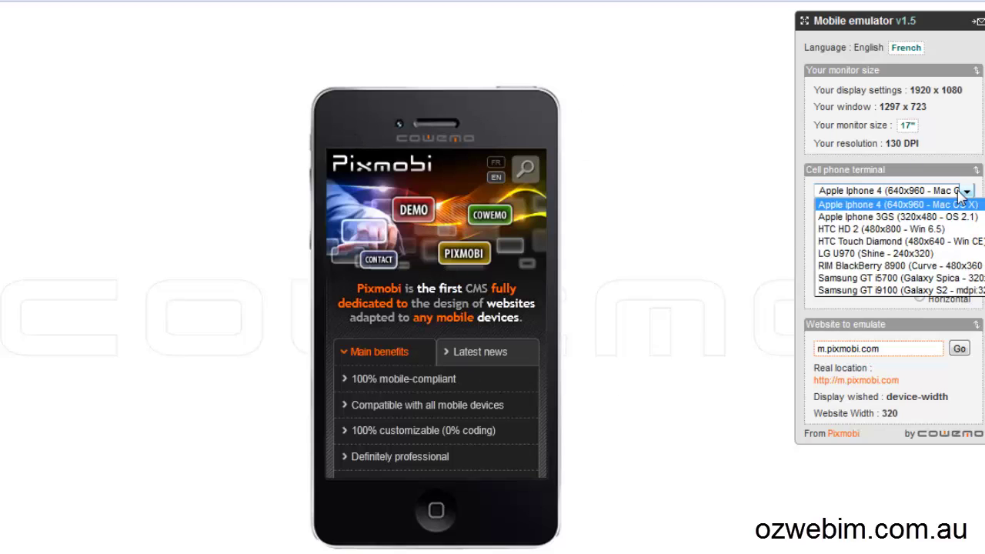
pyautogui.click(917, 205)
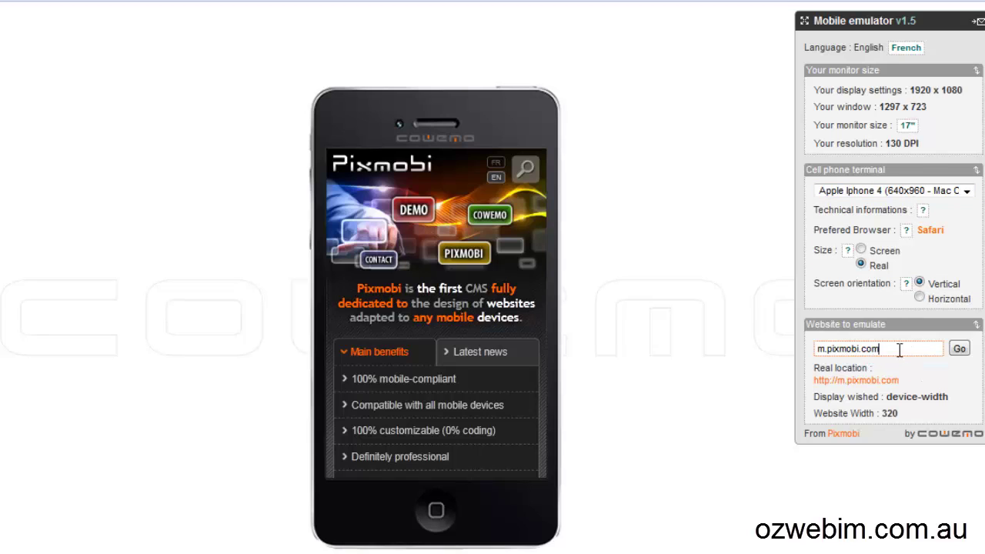
pyautogui.moveTo(899, 349); pyautogui.dragTo(796, 348)
pyautogui.write('ozwebim')
# Step: Load ozwebim.com.au in the emulated iPhone and scroll through the shrunken desktop site
pyautogui.click(958, 350)
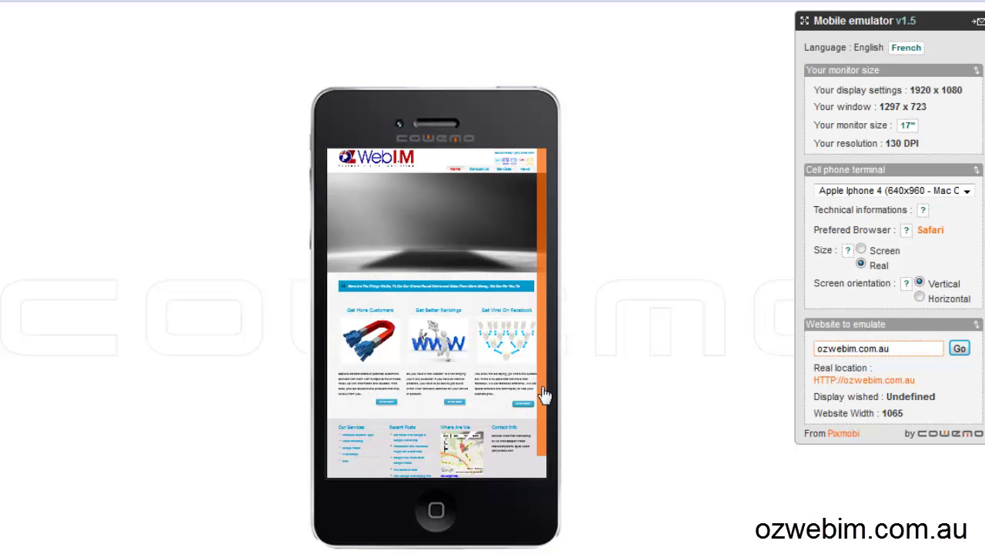
pyautogui.scroll(-1, 548, 431)
pyautogui.moveTo(549, 469); pyautogui.dragTo(543, 315)
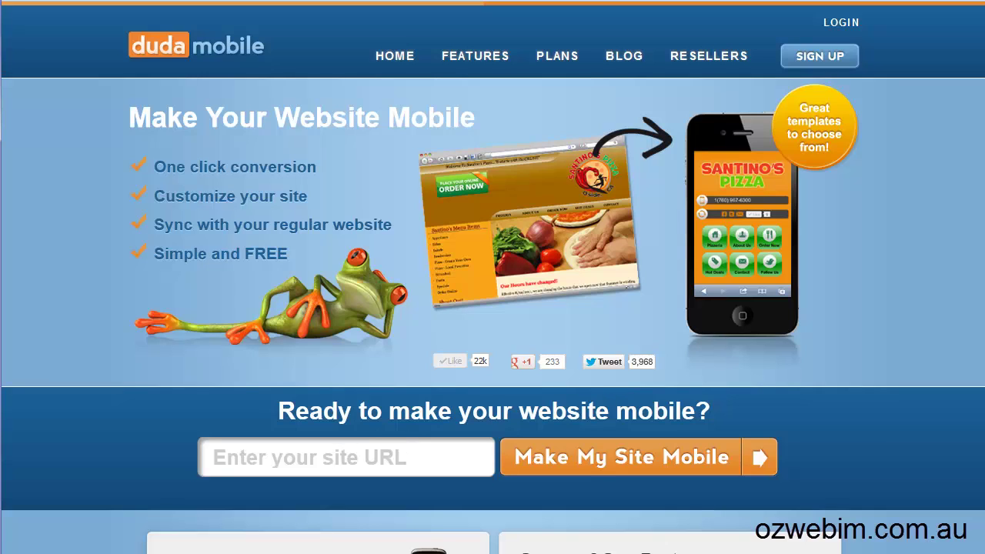
pyautogui.click(272, 465)
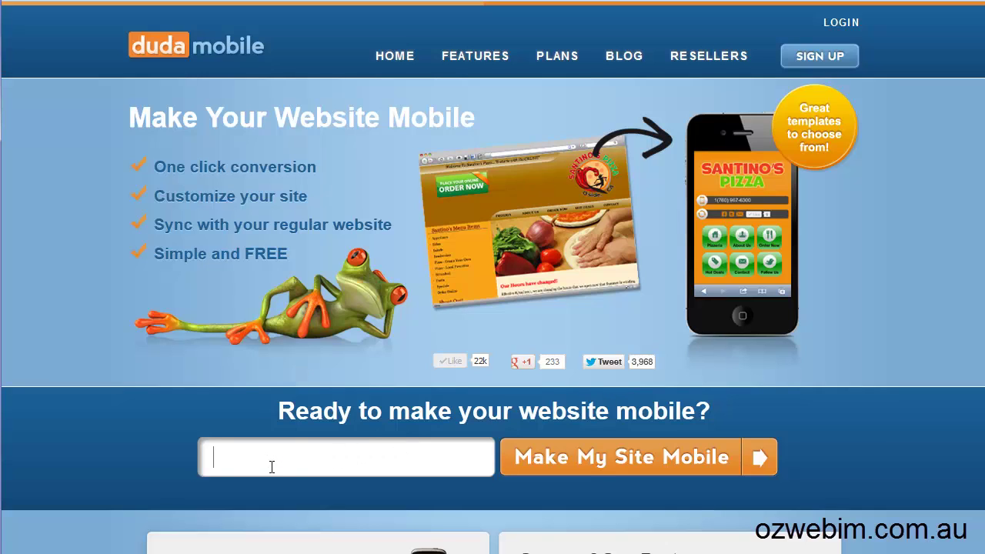
pyautogui.write('htt')
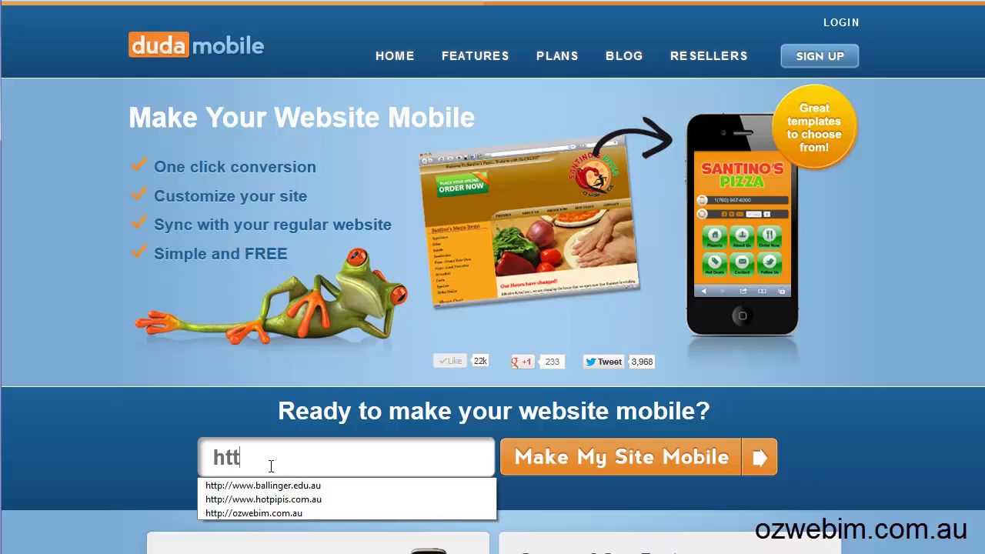
pyautogui.click(278, 512)
pyautogui.click(662, 461)
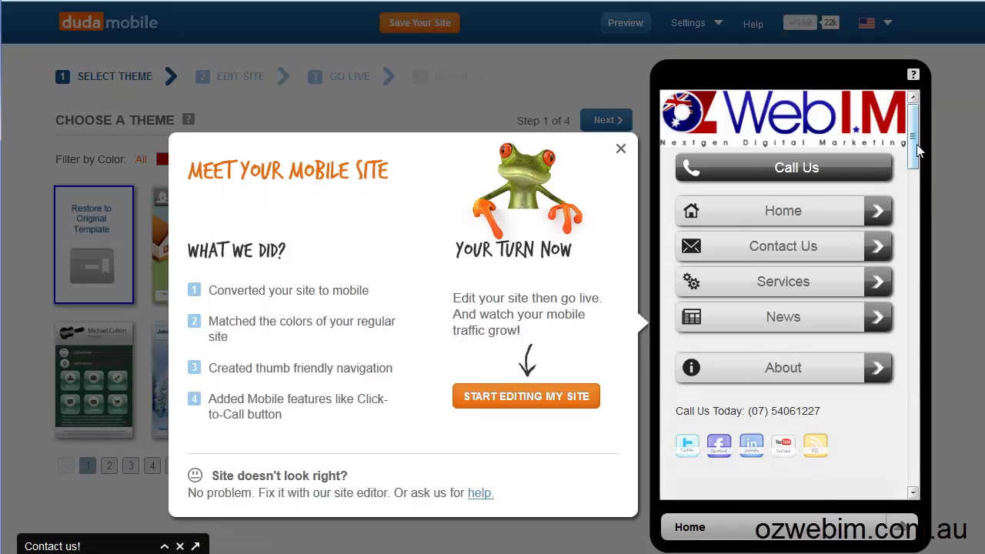
# Step: Scroll the phone preview and open the site's News archive page
pyautogui.moveTo(913, 115)
pyautogui.mouseDown()
pyautogui.moveTo(916, 202)
pyautogui.moveTo(892, 406)
pyautogui.moveTo(899, 470)
pyautogui.moveTo(910, 129)
pyautogui.mouseUp()
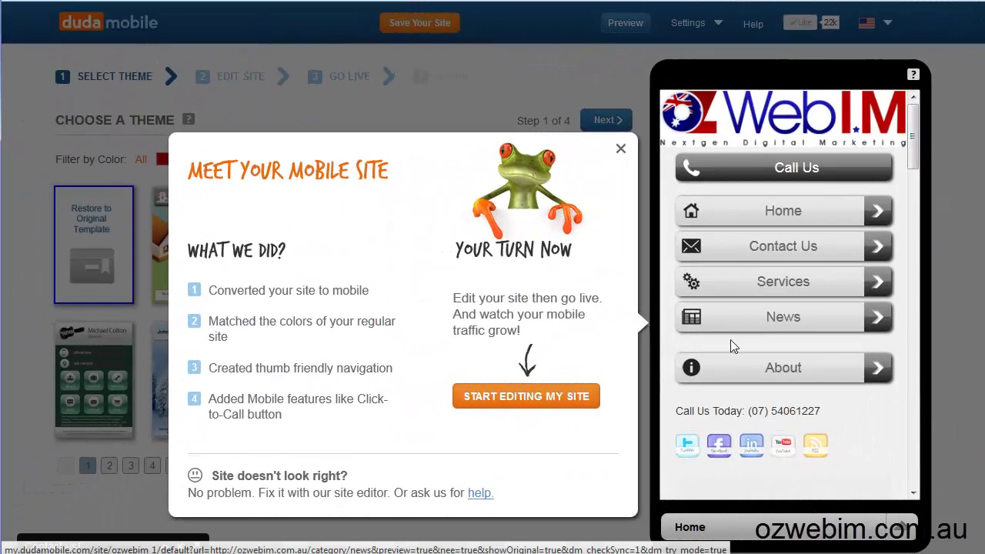
pyautogui.click(688, 330)
# Step: Close the welcome overview, then scroll the Google Authorship post to its footer and back up
pyautogui.click(522, 397)
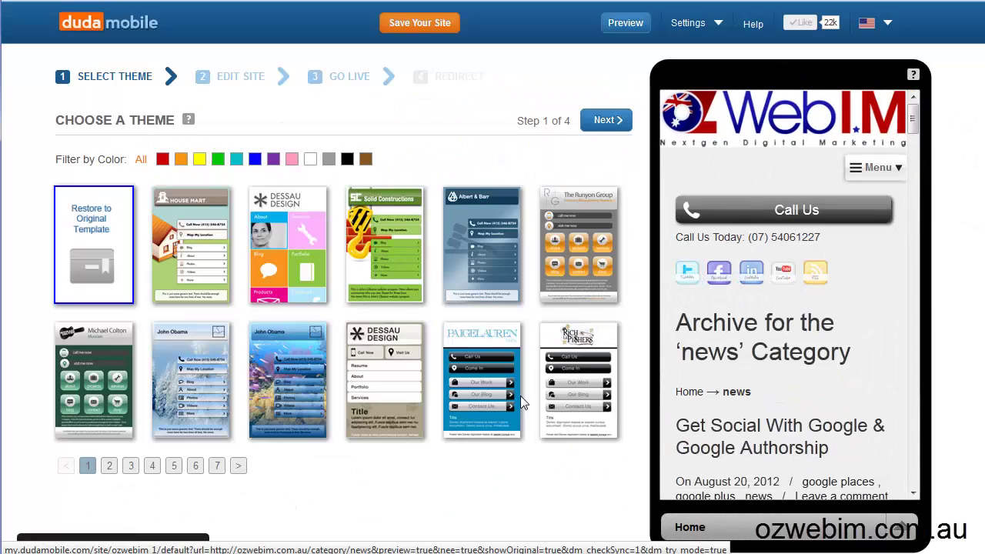
pyautogui.moveTo(913, 122)
pyautogui.mouseDown()
pyautogui.moveTo(913, 164)
pyautogui.moveTo(913, 135)
pyautogui.mouseUp()
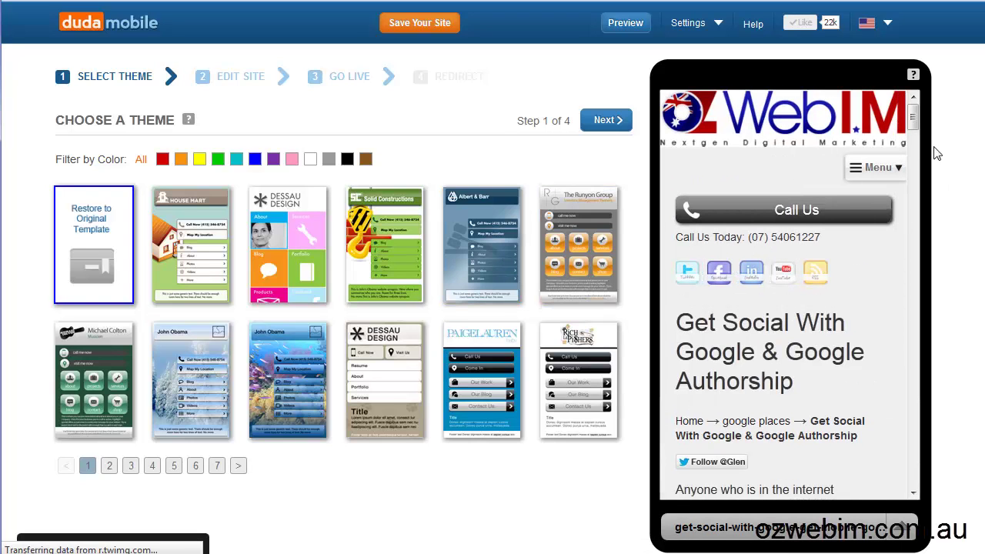
pyautogui.moveTo(914, 131); pyautogui.dragTo(907, 453)
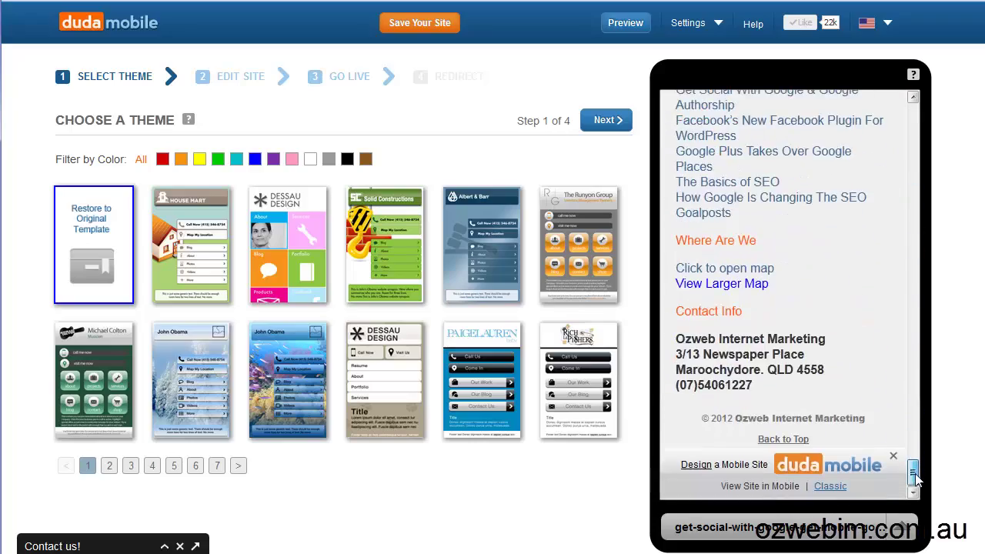
pyautogui.moveTo(916, 479); pyautogui.dragTo(912, 108)
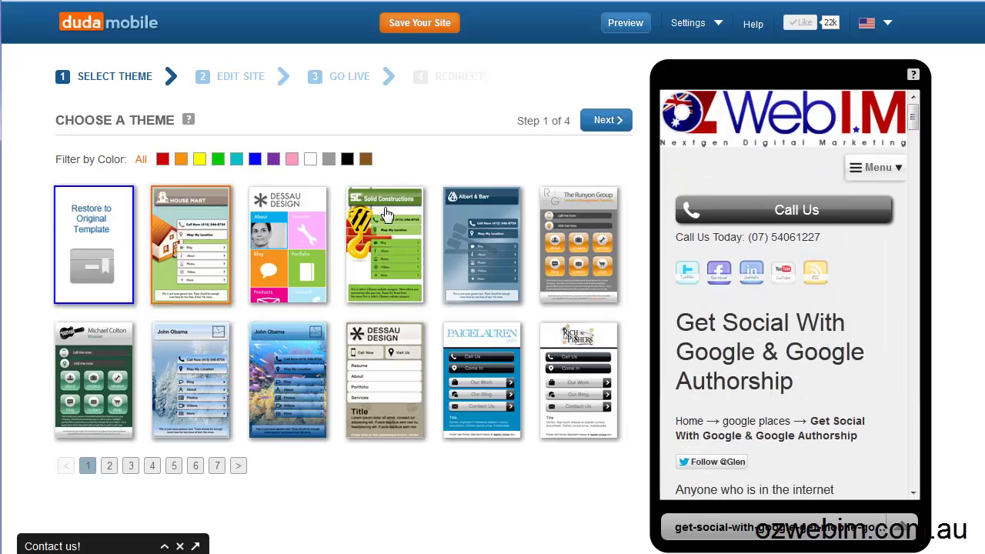
# Step: Advance through Edit Site, checking the preview's Menu, to the Go Live step
pyautogui.click(609, 121)
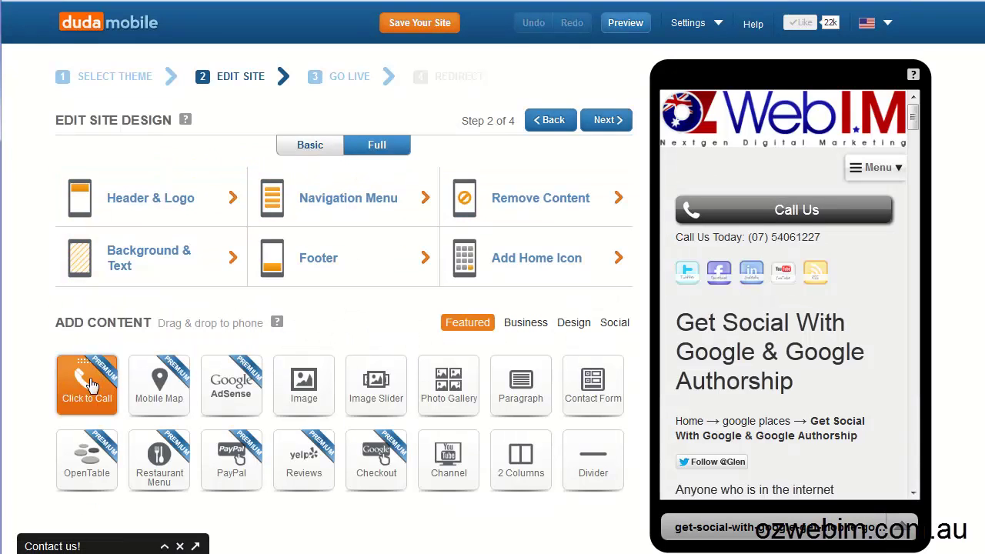
pyautogui.click(901, 170)
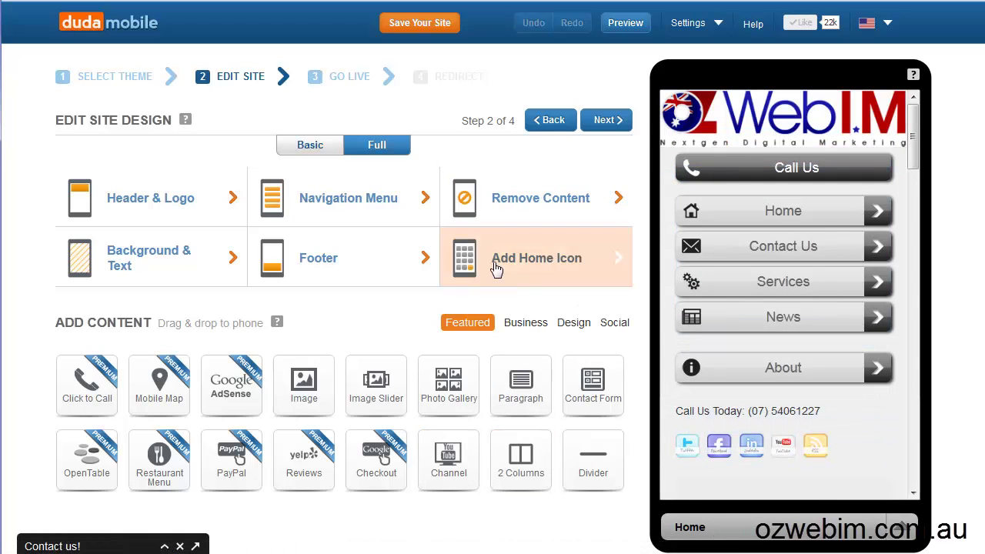
pyautogui.click(607, 121)
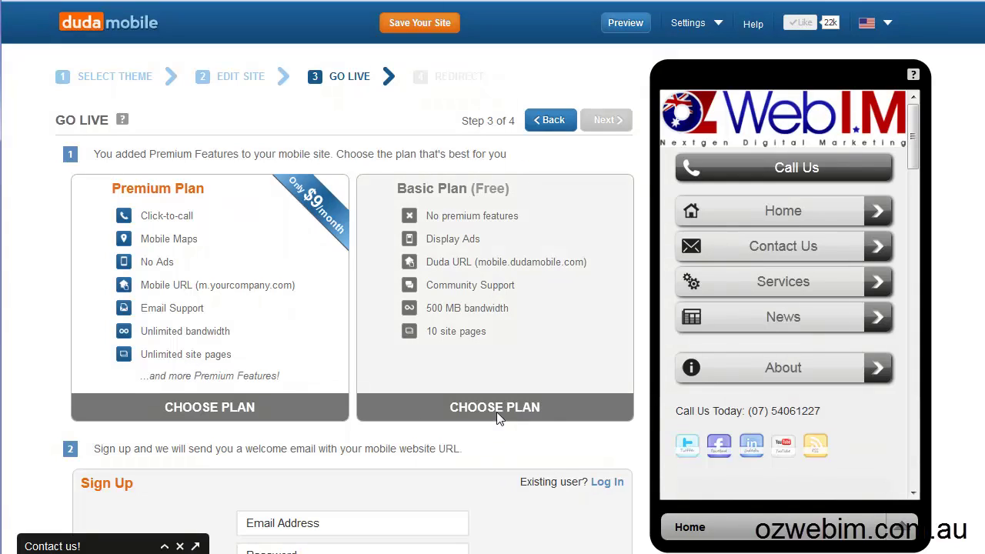
# Step: Scroll up and down the Go Live page to review the Premium and Basic plans
pyautogui.scroll(-1, 542, 444)
pyautogui.scroll(-1, 542, 444)
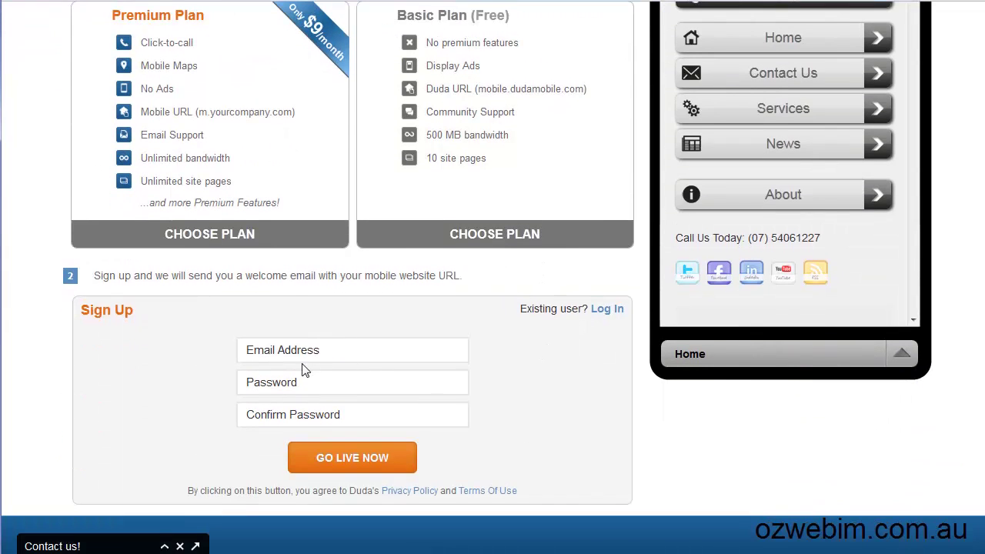
pyautogui.scroll(2, 396, 266)
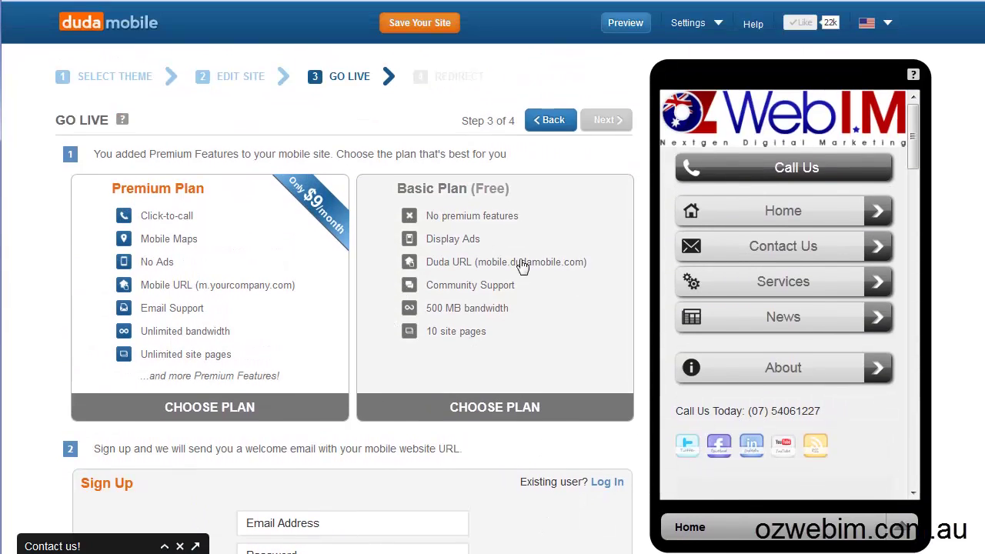
pyautogui.moveTo(913, 146); pyautogui.dragTo(917, 503)
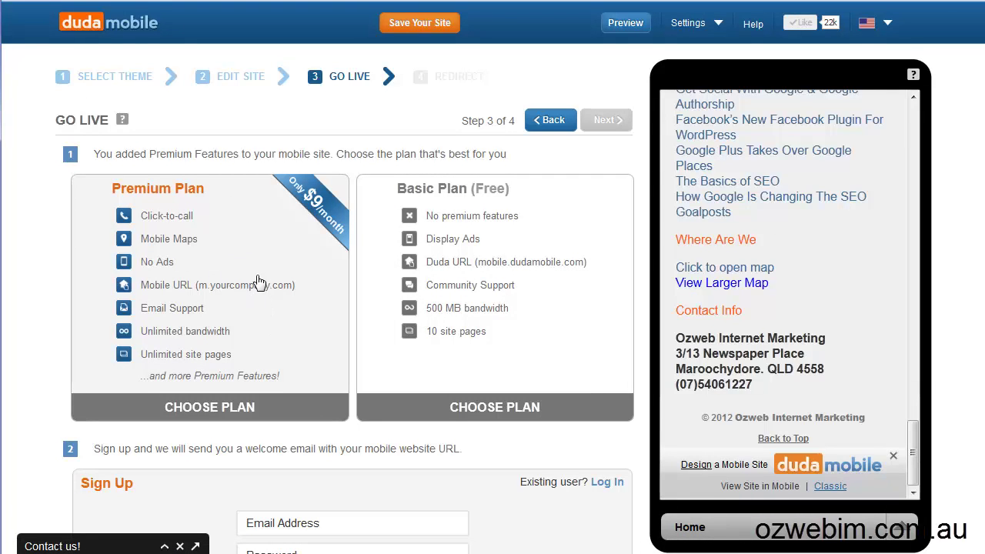
pyautogui.scroll(-2, 259, 282)
pyautogui.scroll(2, 259, 275)
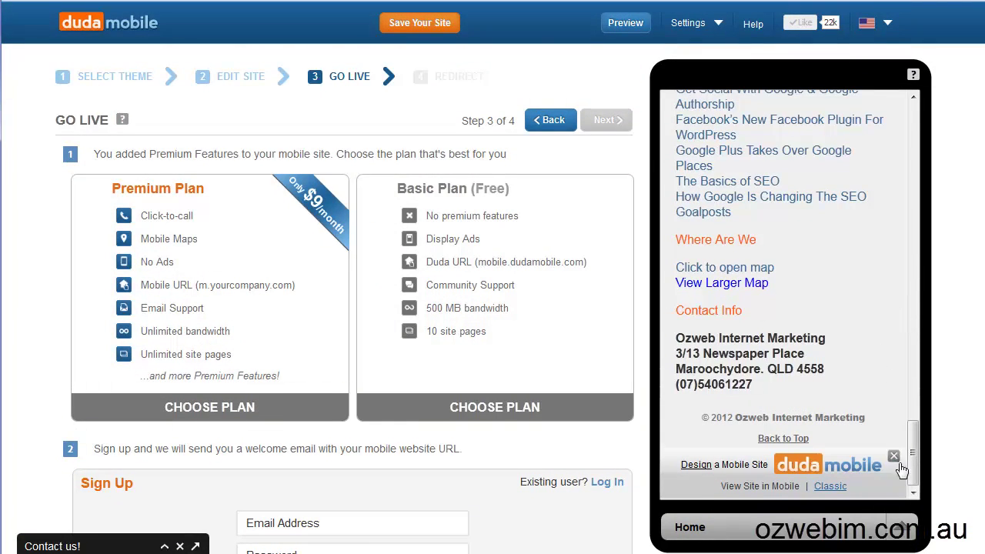
pyautogui.moveTo(918, 470); pyautogui.dragTo(919, 126)
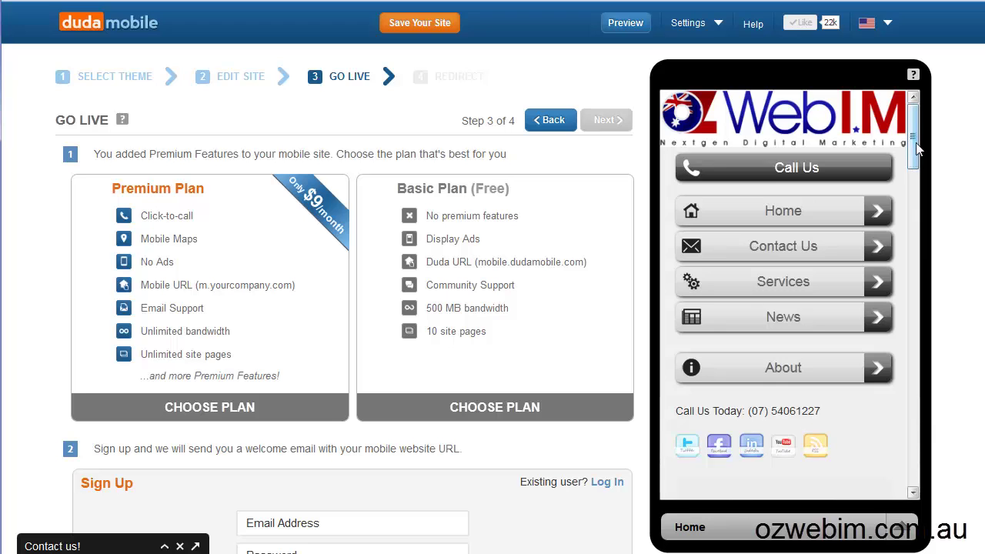
pyautogui.moveTo(916, 149); pyautogui.dragTo(917, 143)
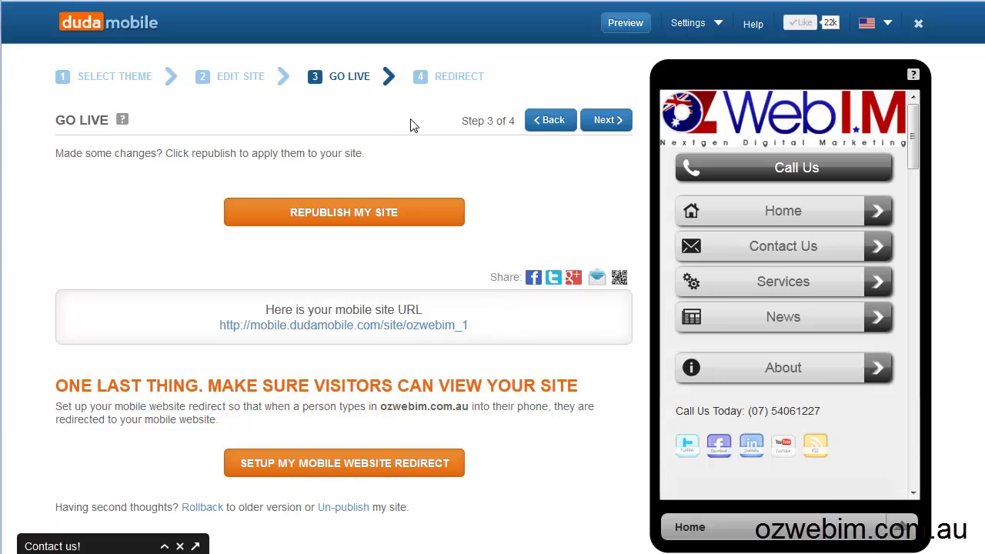
# Step: Proceed to the Redirect step with Setup My Mobile Website Redirect
pyautogui.click(349, 468)
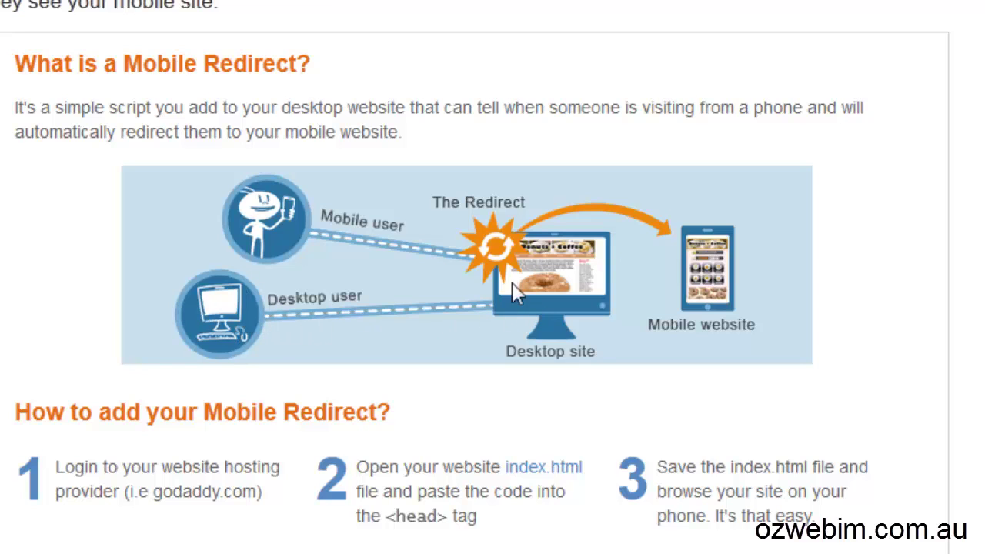
# Step: Scroll to the hosting provider instructions, choose WordPress and load its setup guide
pyautogui.scroll(-5, 539, 158)
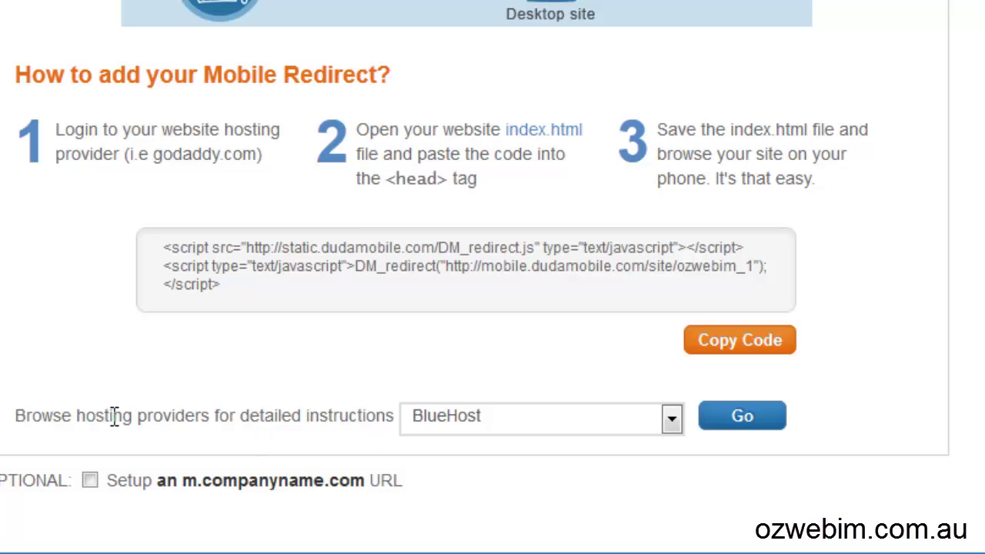
pyautogui.moveTo(32, 409); pyautogui.dragTo(357, 410)
pyautogui.click(357, 409)
pyautogui.click(670, 420)
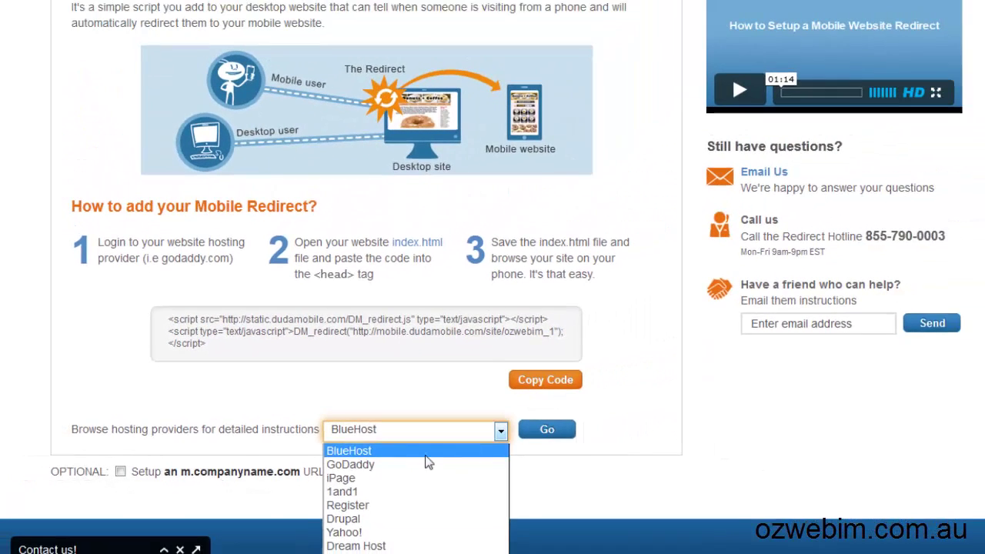
pyautogui.click(555, 553)
pyautogui.click(529, 431)
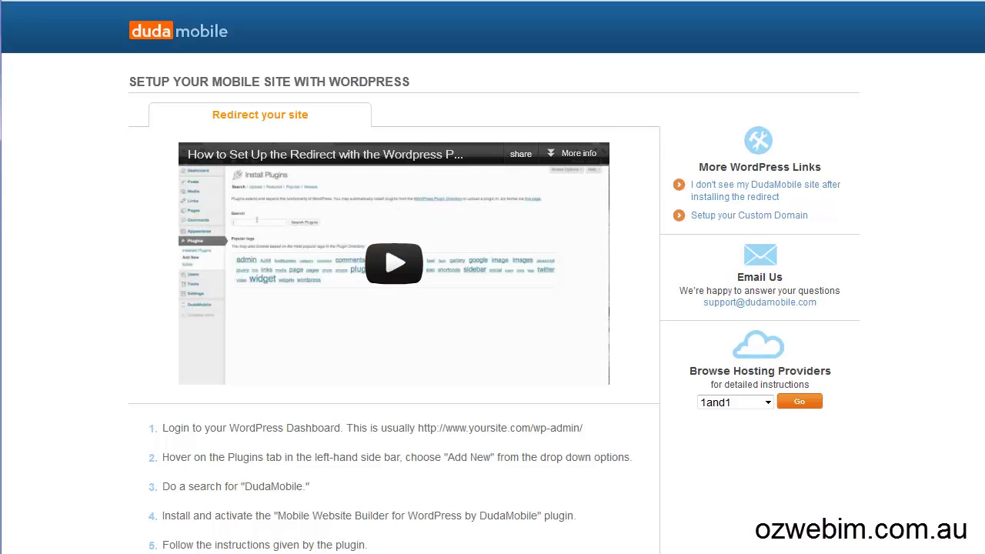
pyautogui.scroll(-3, 493, 277)
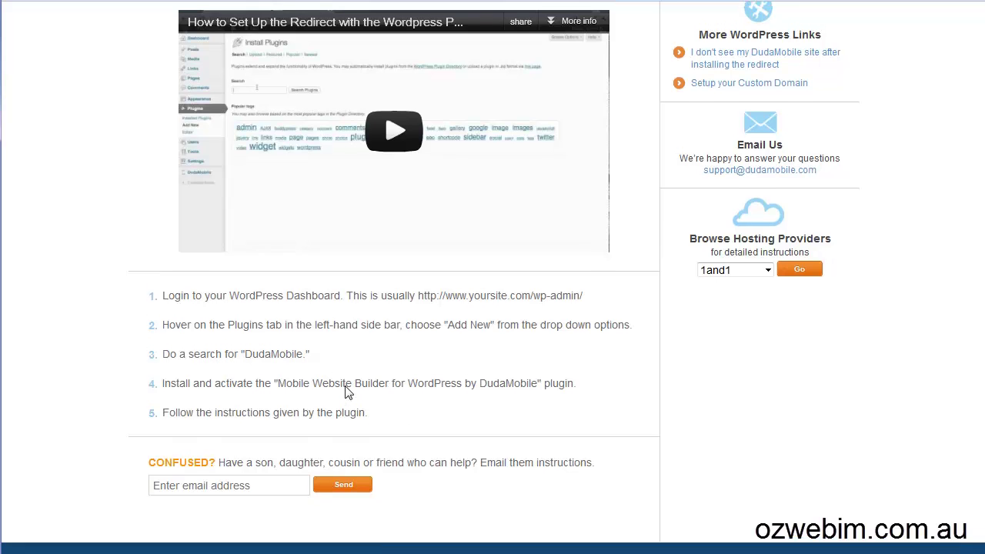
pyautogui.scroll(3, 348, 391)
pyautogui.scroll(-4, 404, 281)
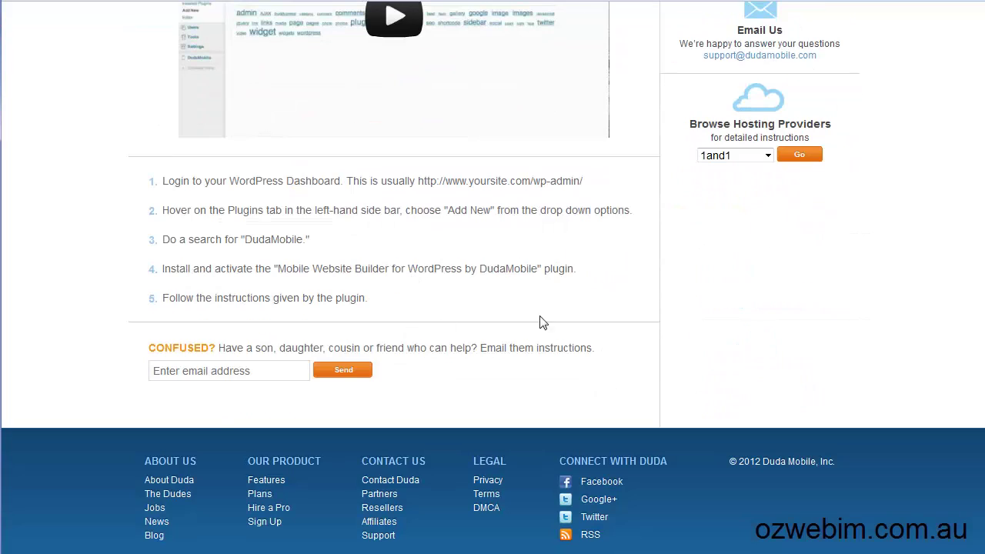
pyautogui.scroll(3, 505, 291)
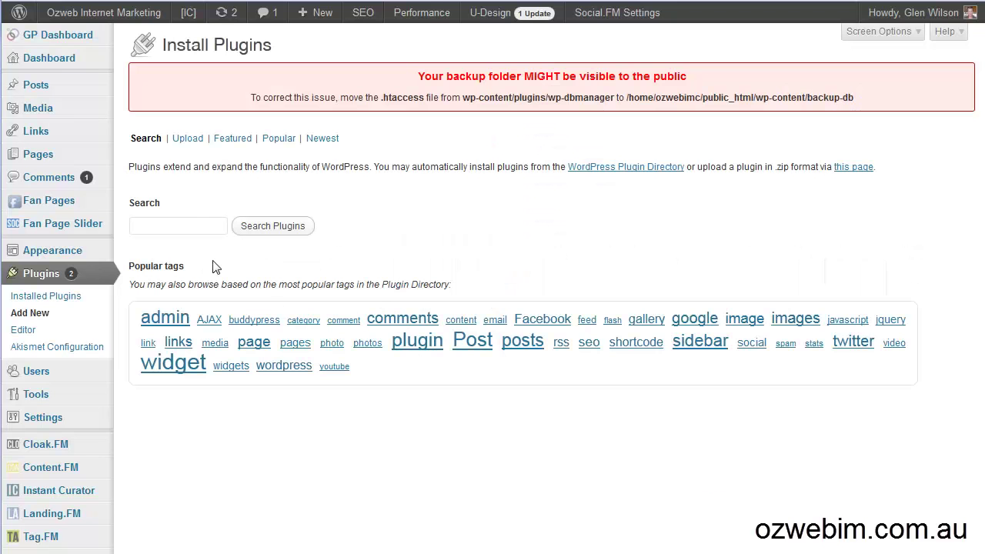
# Step: Search the WordPress plugins for 'dudamobile', then install and activate the DudaMobile 1.0.3 plugin
pyautogui.click(191, 223)
pyautogui.write('dudd')
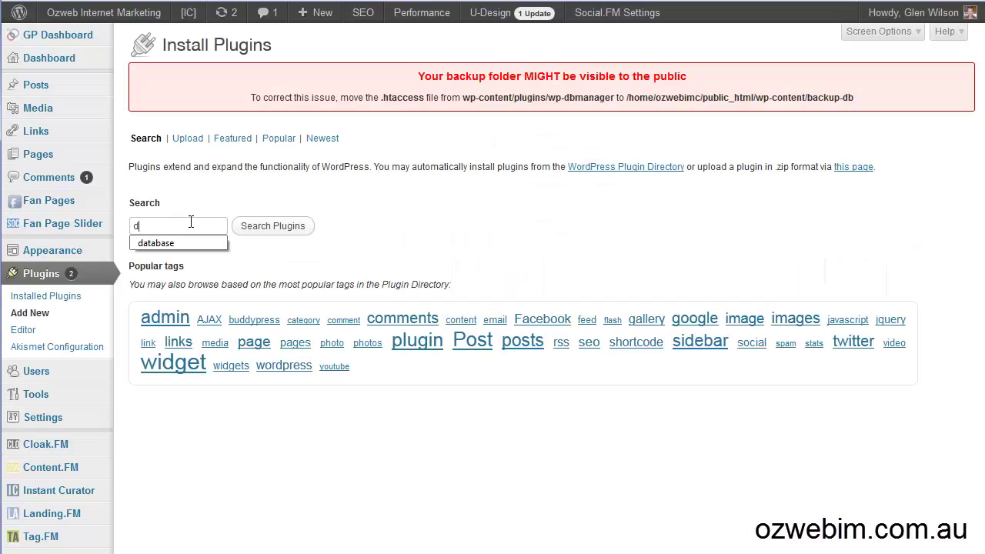
pyautogui.write('a')
pyautogui.press('BackSpace')
pyautogui.press('BackSpace')
pyautogui.write('a')
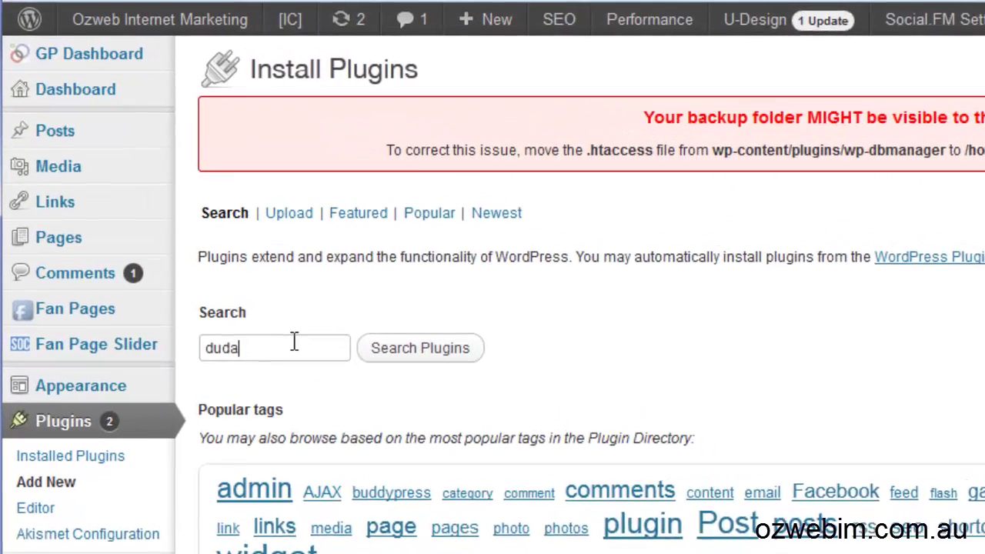
pyautogui.write('mobile')
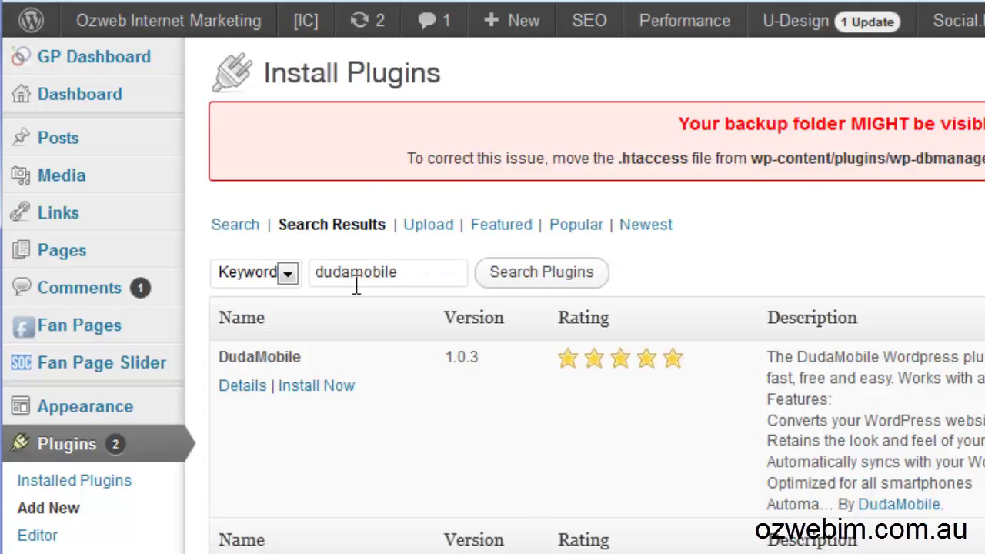
pyautogui.click(315, 386)
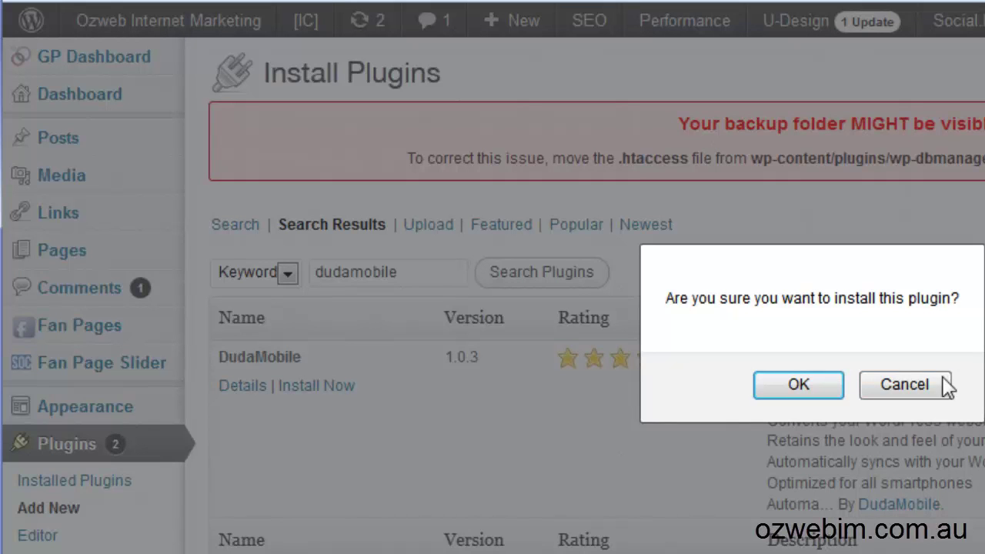
pyautogui.click(798, 384)
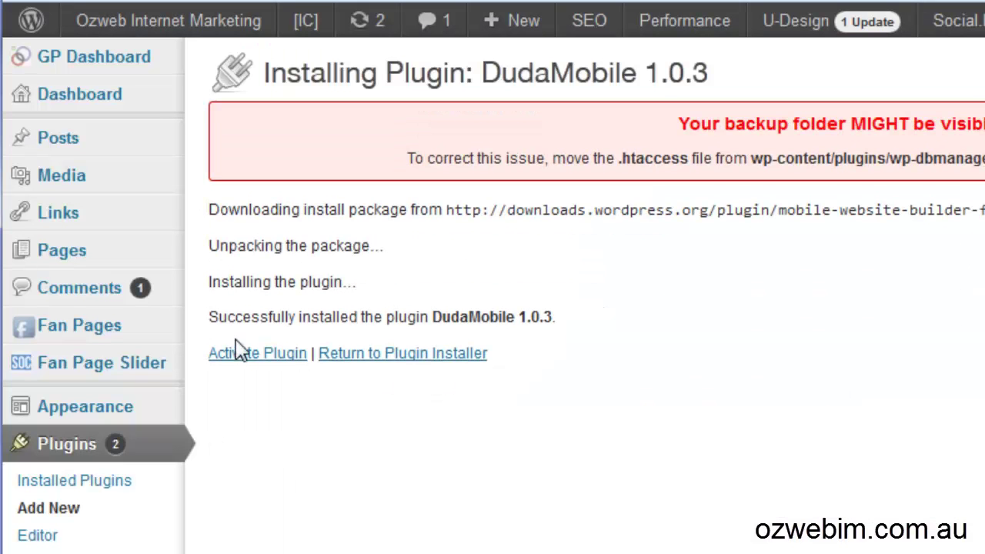
pyautogui.click(239, 350)
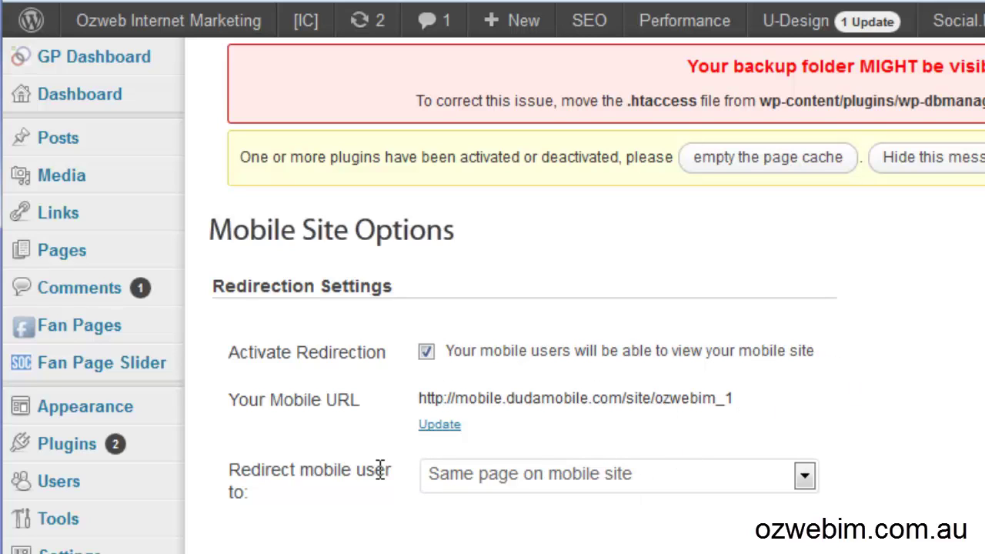
# Step: Set 'Redirect mobile user to' to Home page on mobile site and scroll through the FAQ
pyautogui.click(722, 491)
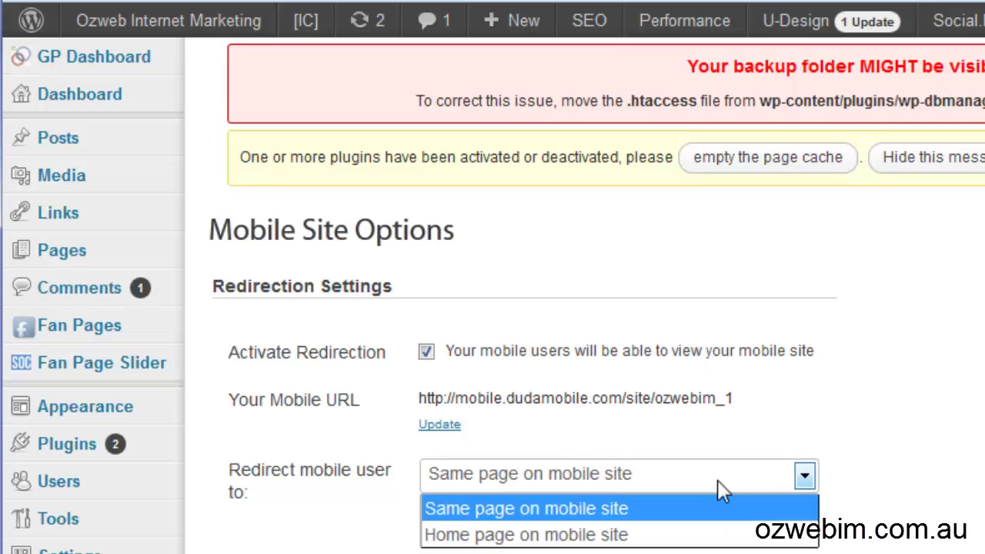
pyautogui.click(618, 536)
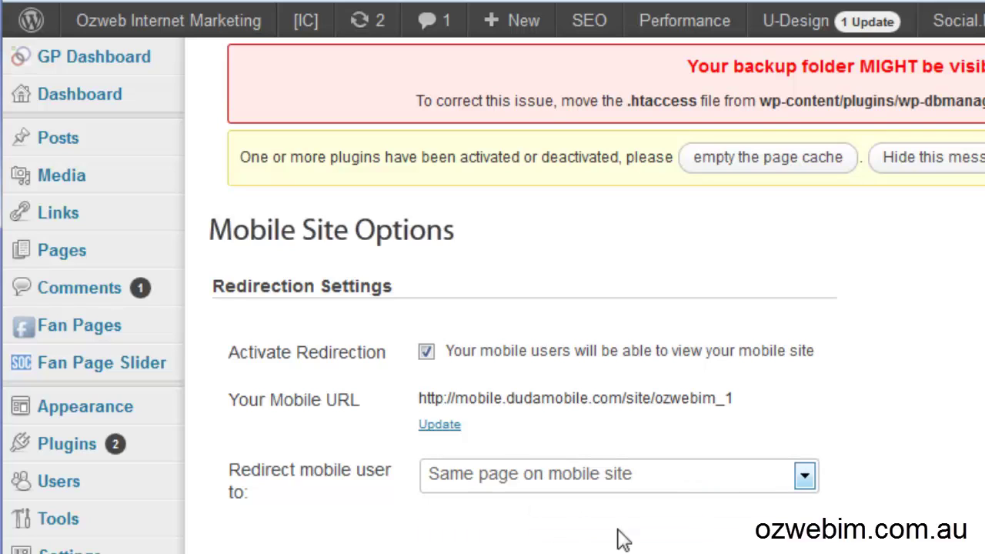
pyautogui.scroll(-3, 508, 308)
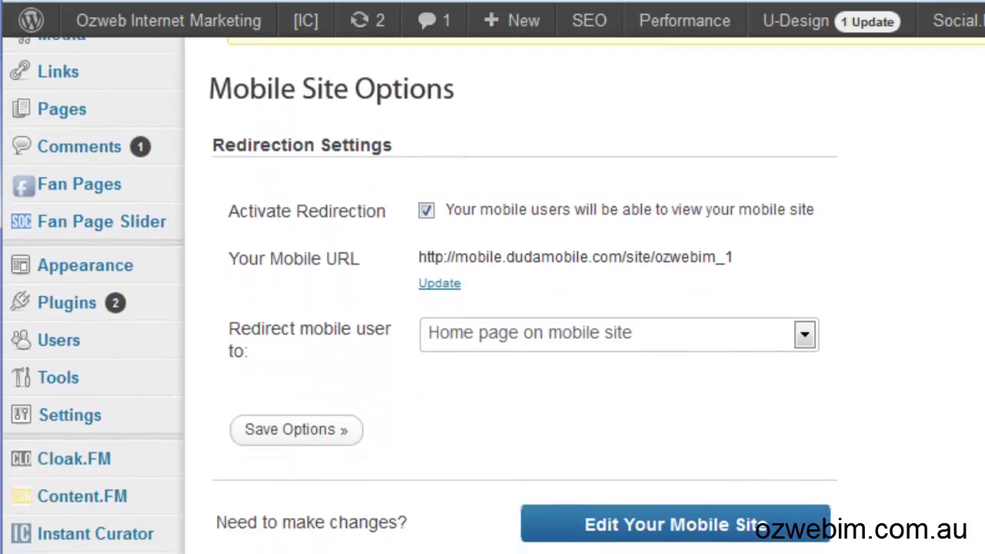
pyautogui.scroll(-5, 508, 308)
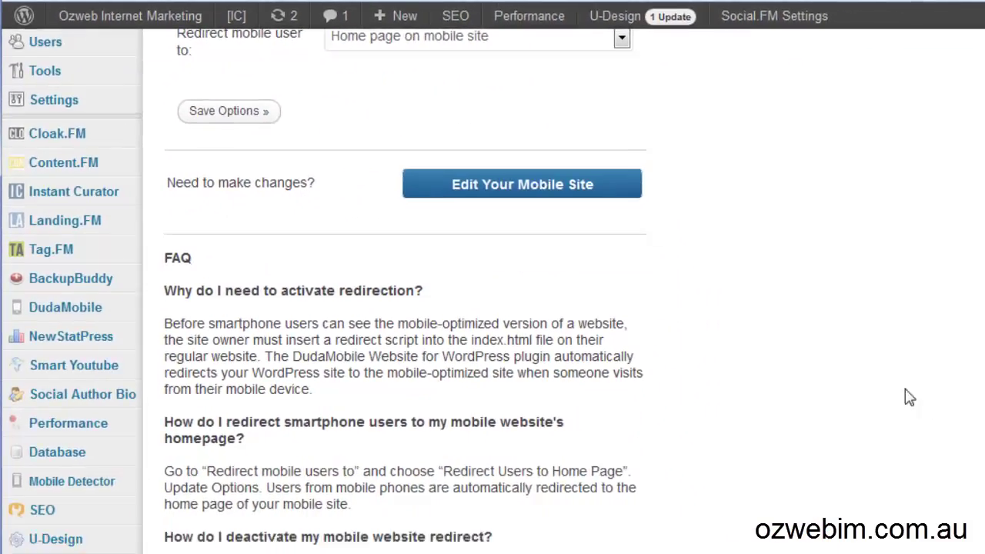
pyautogui.scroll(-5, 730, 292)
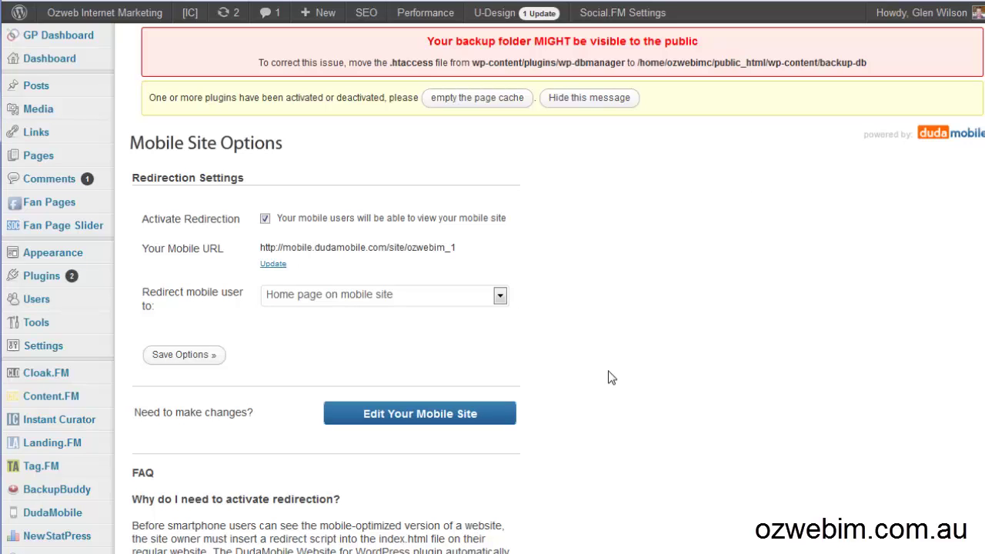
# Step: Go to Edit Your Mobile Site in DudaMobile and open the ozwebim_1 mobile site
pyautogui.click(489, 422)
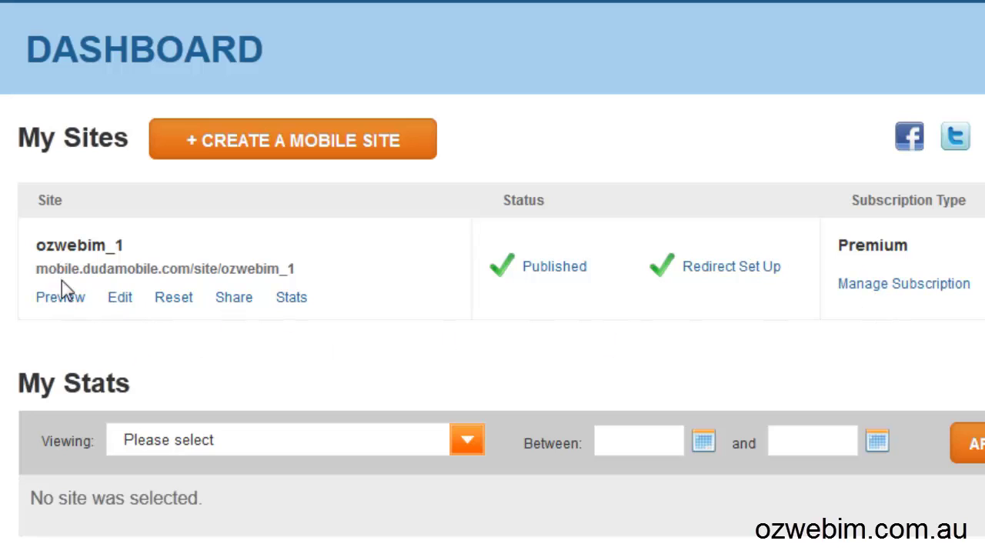
pyautogui.click(120, 300)
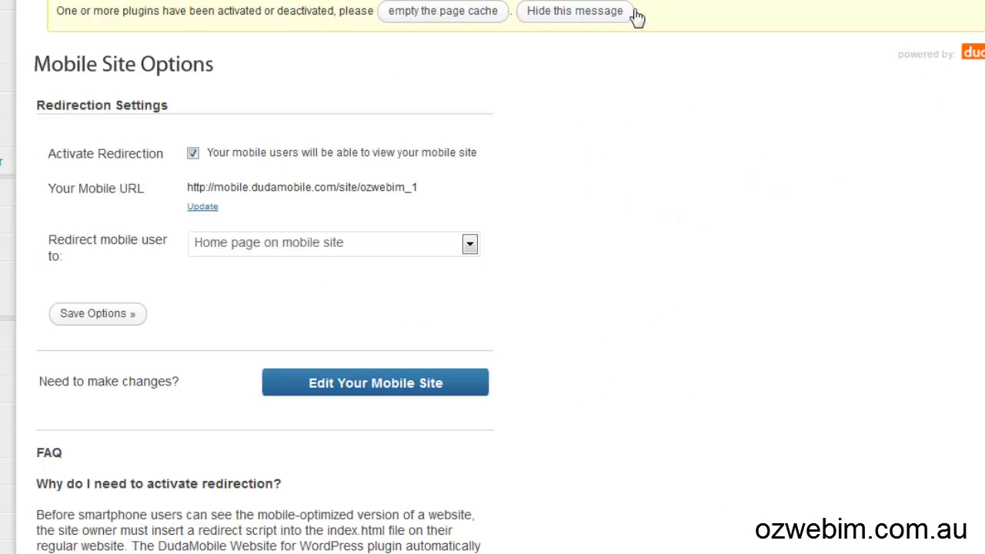
pyautogui.scroll(-3, 714, 243)
pyautogui.scroll(3, 713, 244)
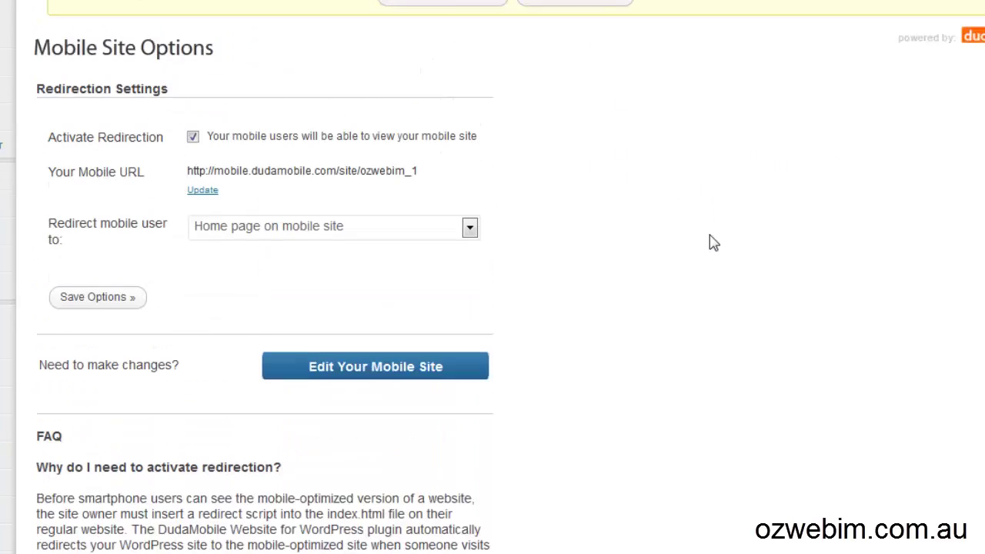